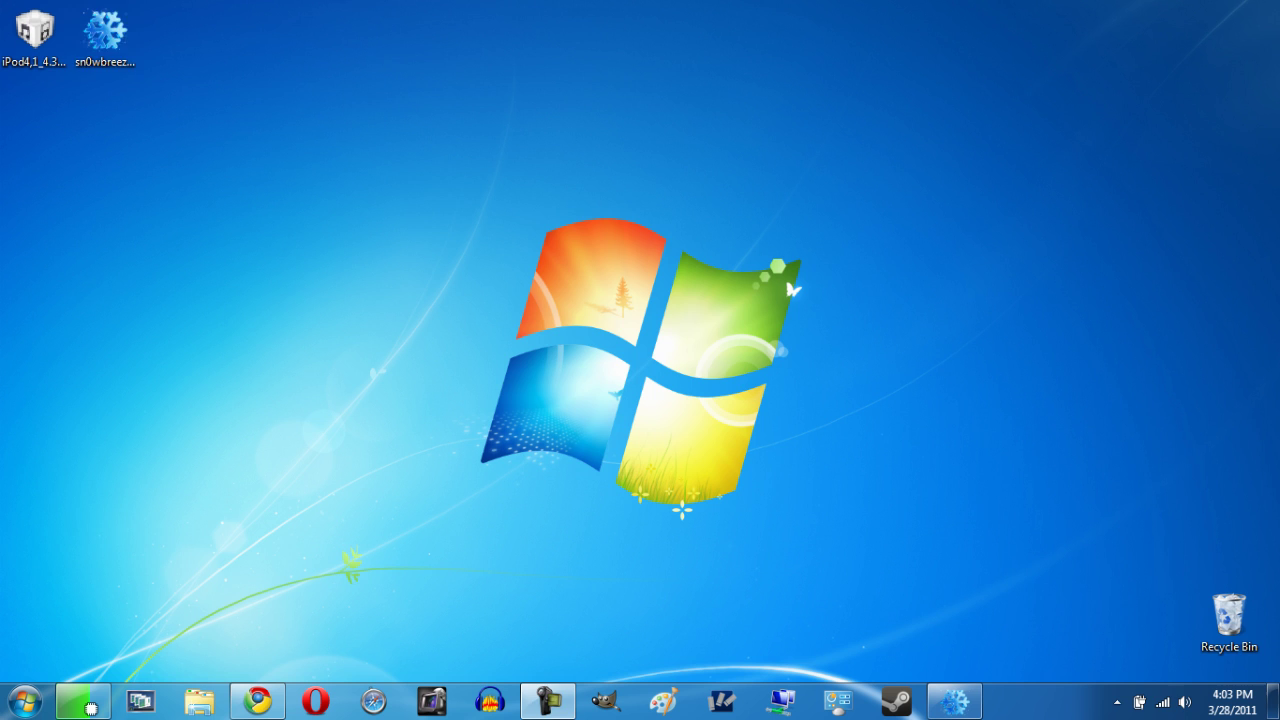
# - Launch sn0wbreeze 2.4b1 from the desktop, accept its disclaimer and continue to the IPSW selection
pyautogui.click(104, 38)
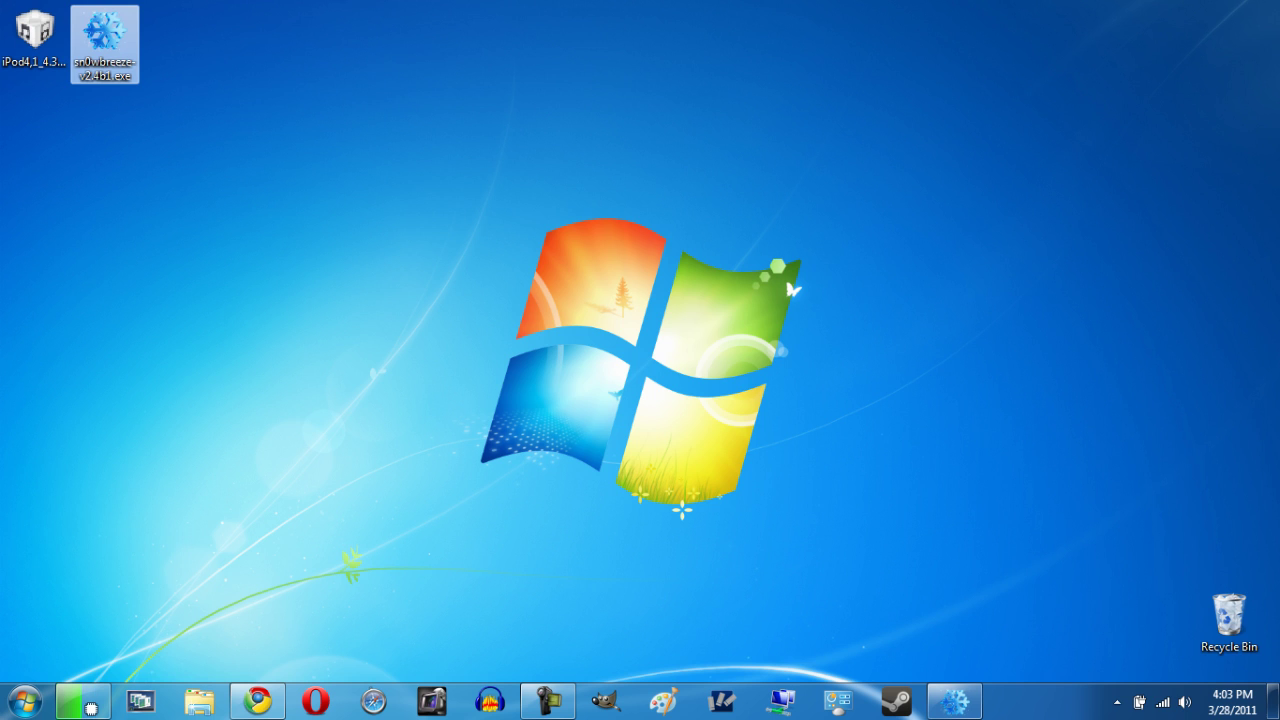
pyautogui.click(34, 38)
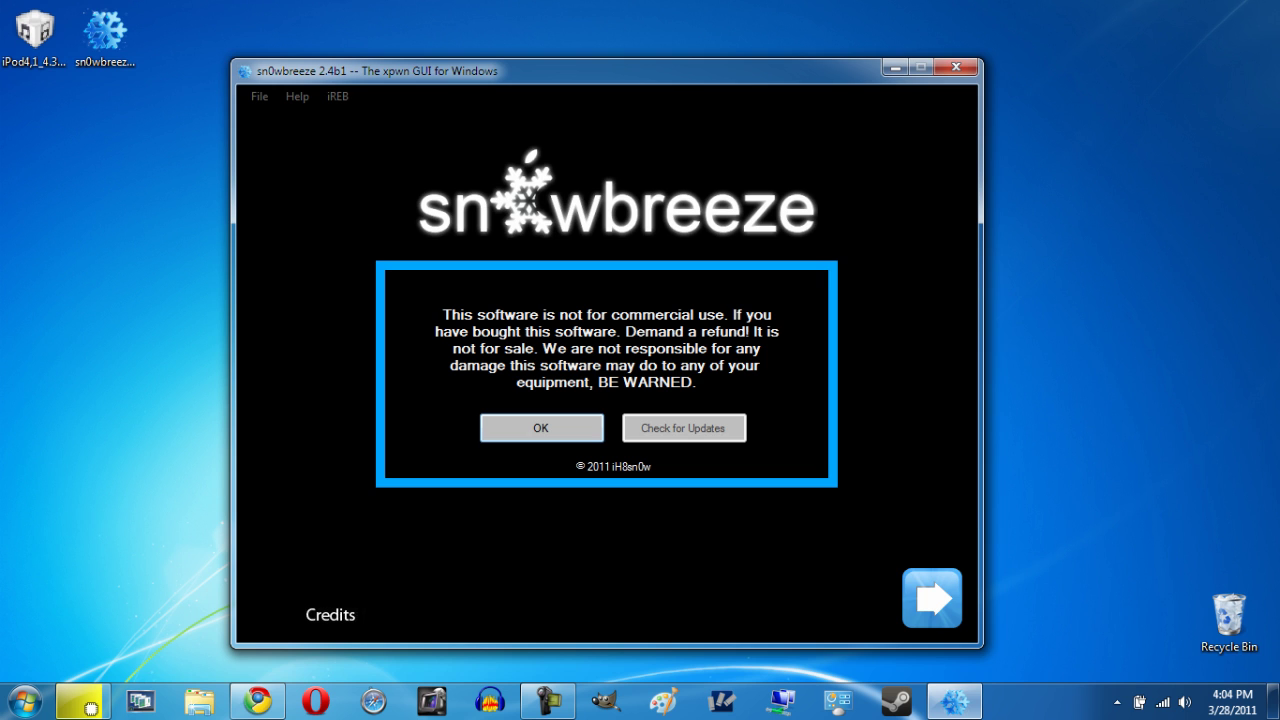
pyautogui.press('Return')
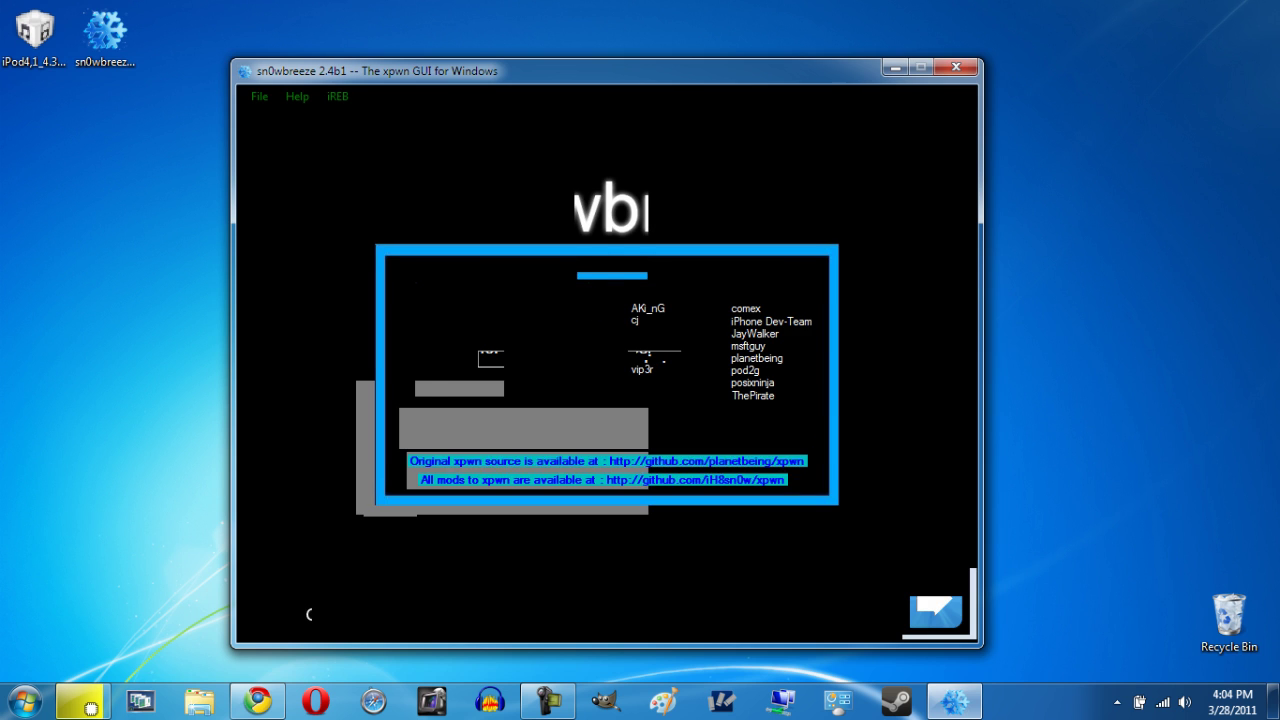
pyautogui.press('Return')
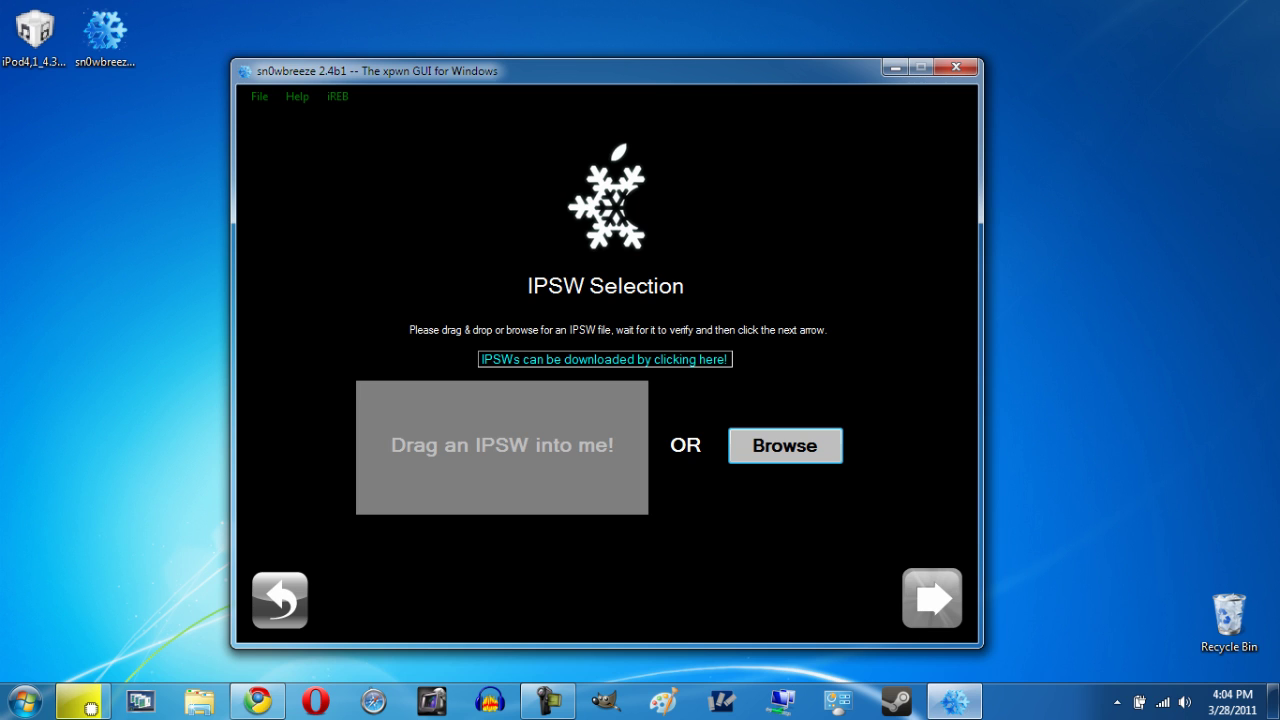
# - Load iPod4,1_4.3.1_8G4_Restore.ipsw from the desktop as the source IPSW and continue to the mode selection
pyautogui.click(35, 32)
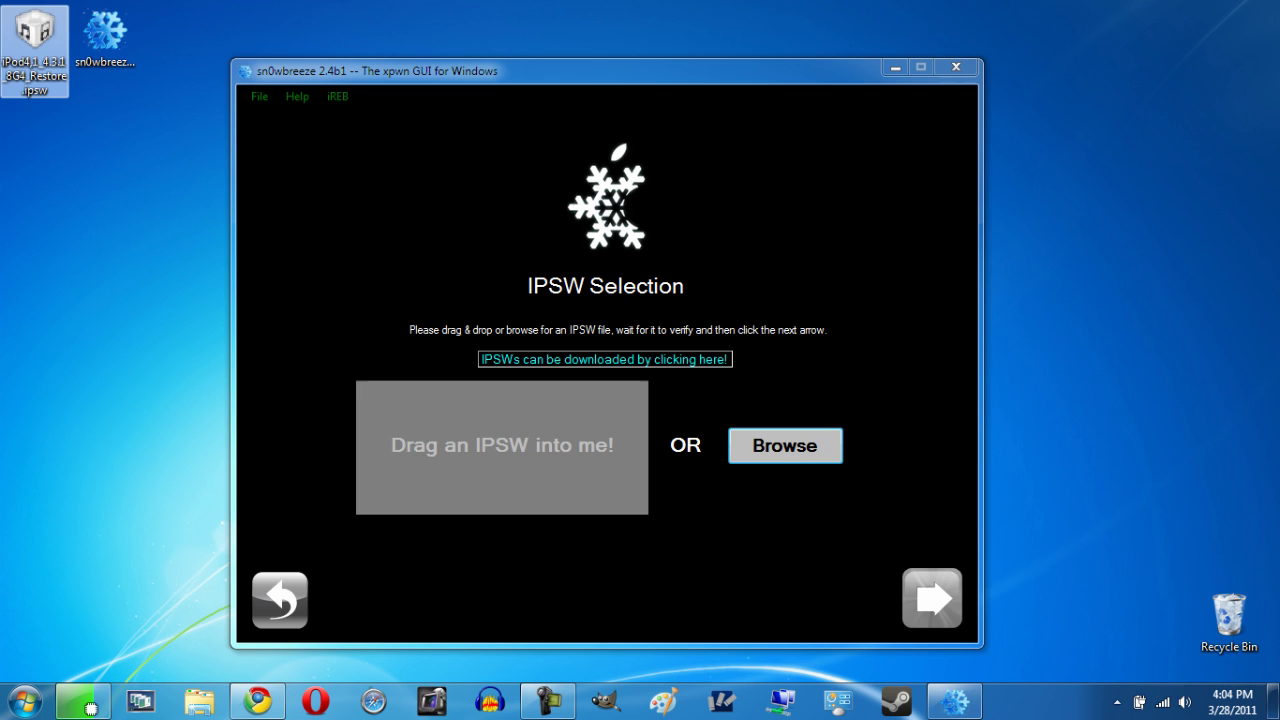
pyautogui.moveTo(35, 32); pyautogui.dragTo(104, 50)
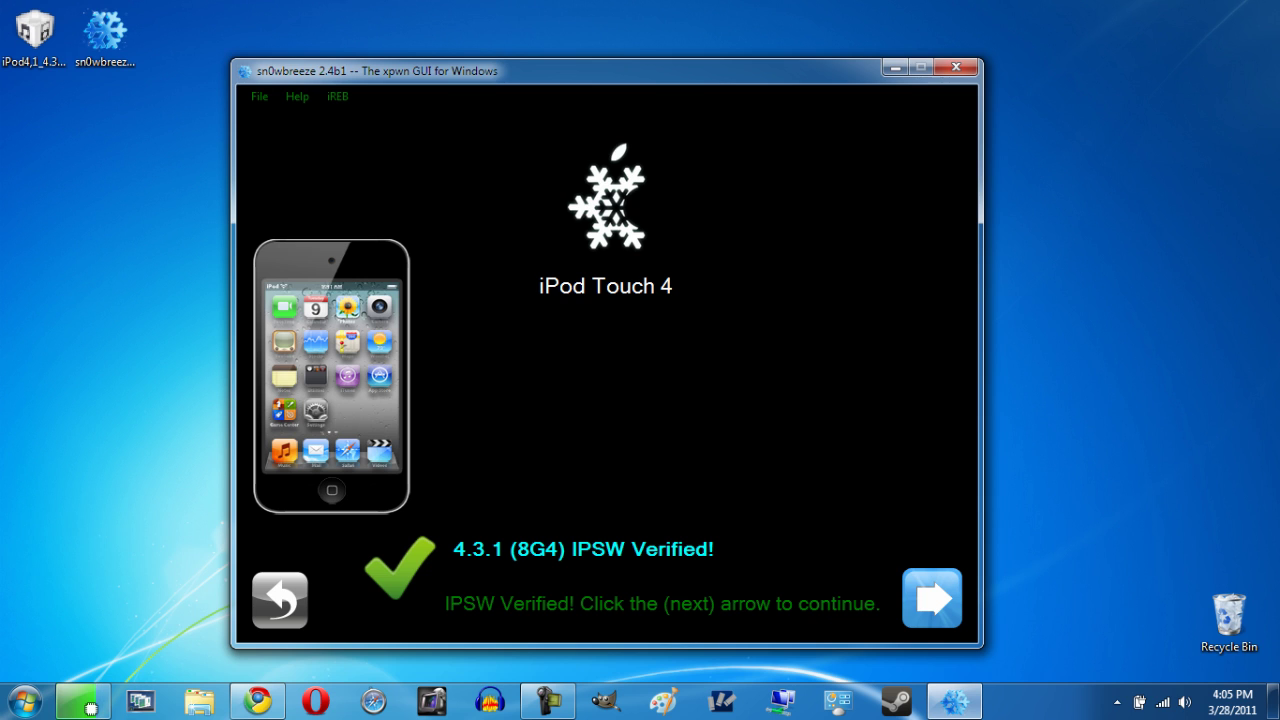
pyautogui.click(932, 598)
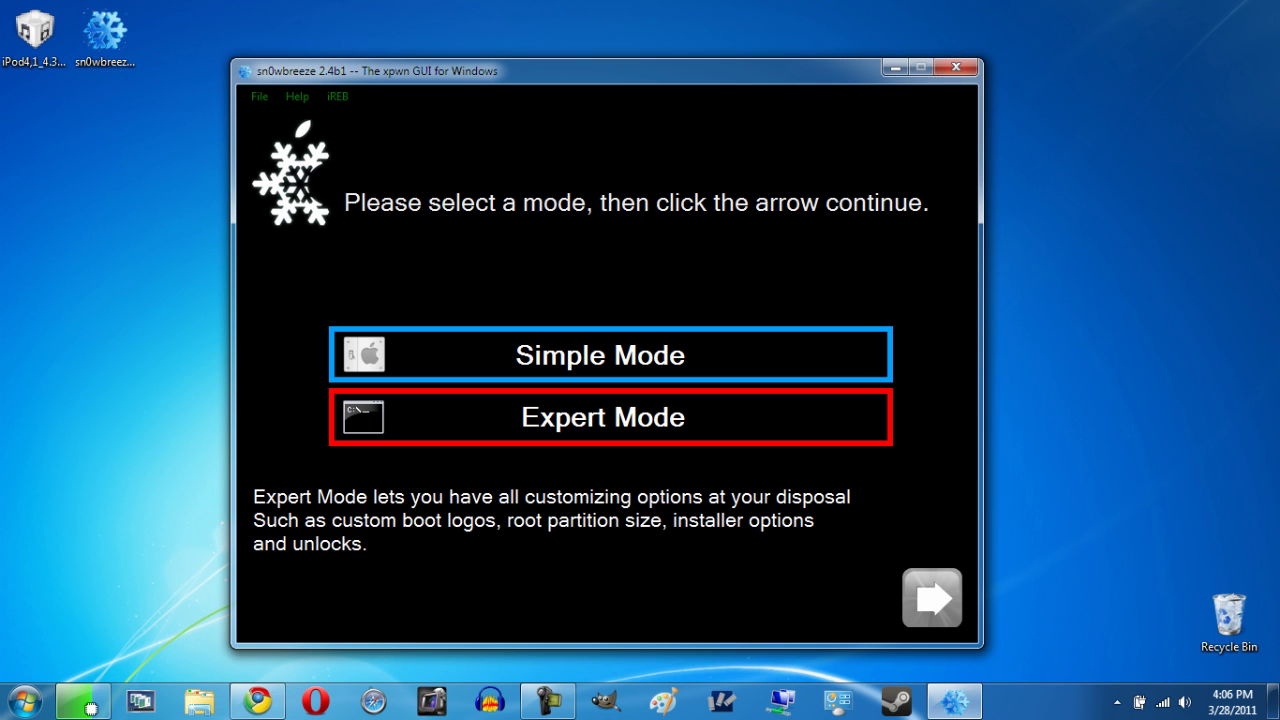
# - Choose Expert Mode and go to the General options for the iPod Touch 4 IPSW
pyautogui.click(603, 417)
pyautogui.click(932, 598)
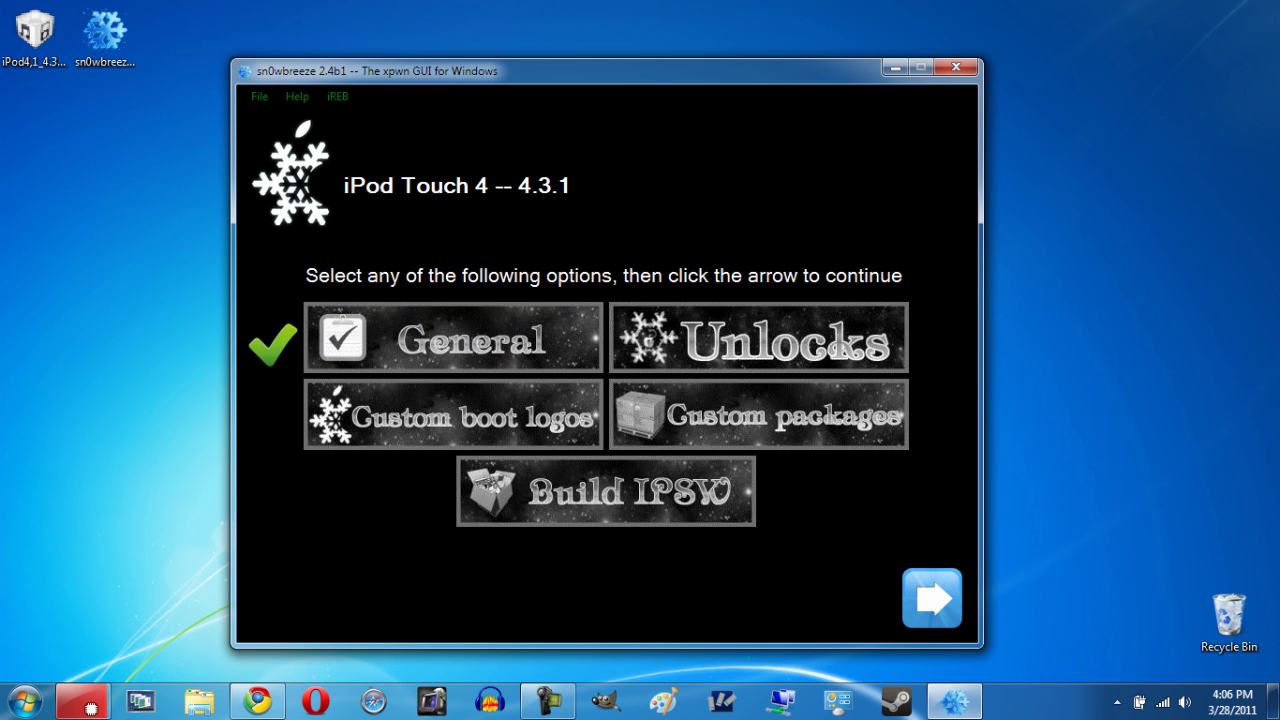
pyautogui.press('Return')
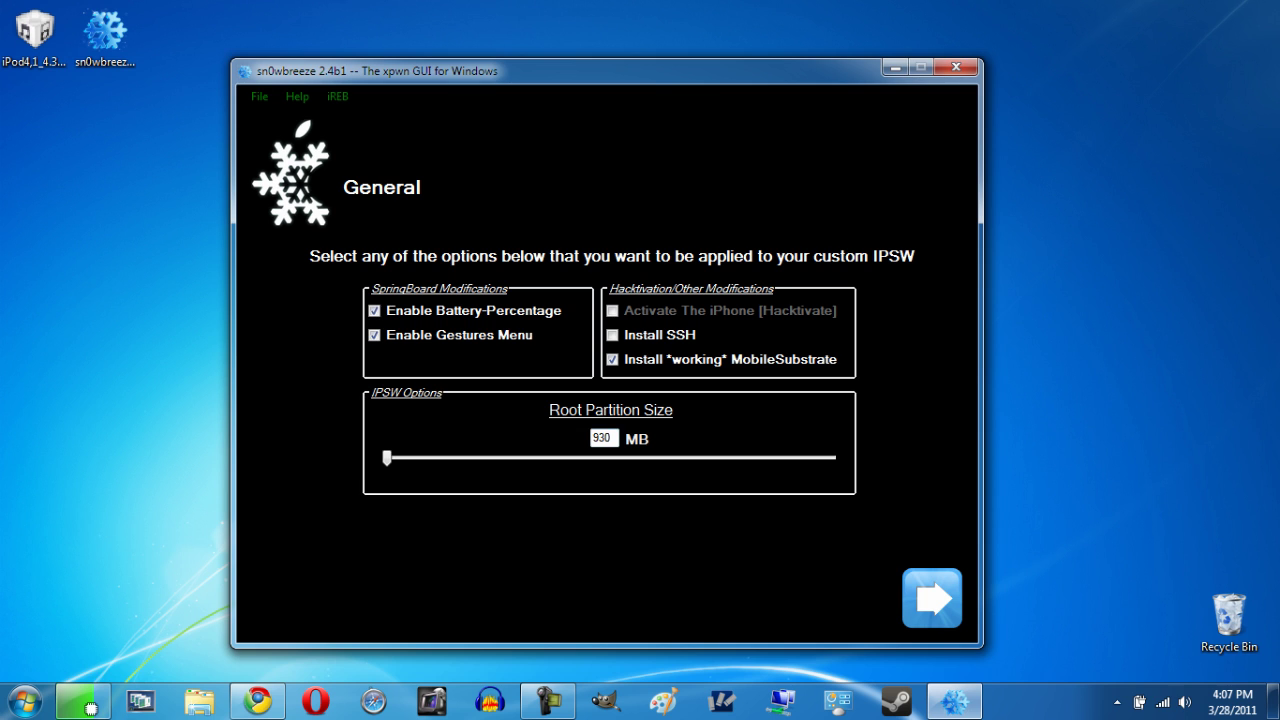
# - Accept the General options without adding custom packages, and build the custom IPSW
pyautogui.click(932, 598)
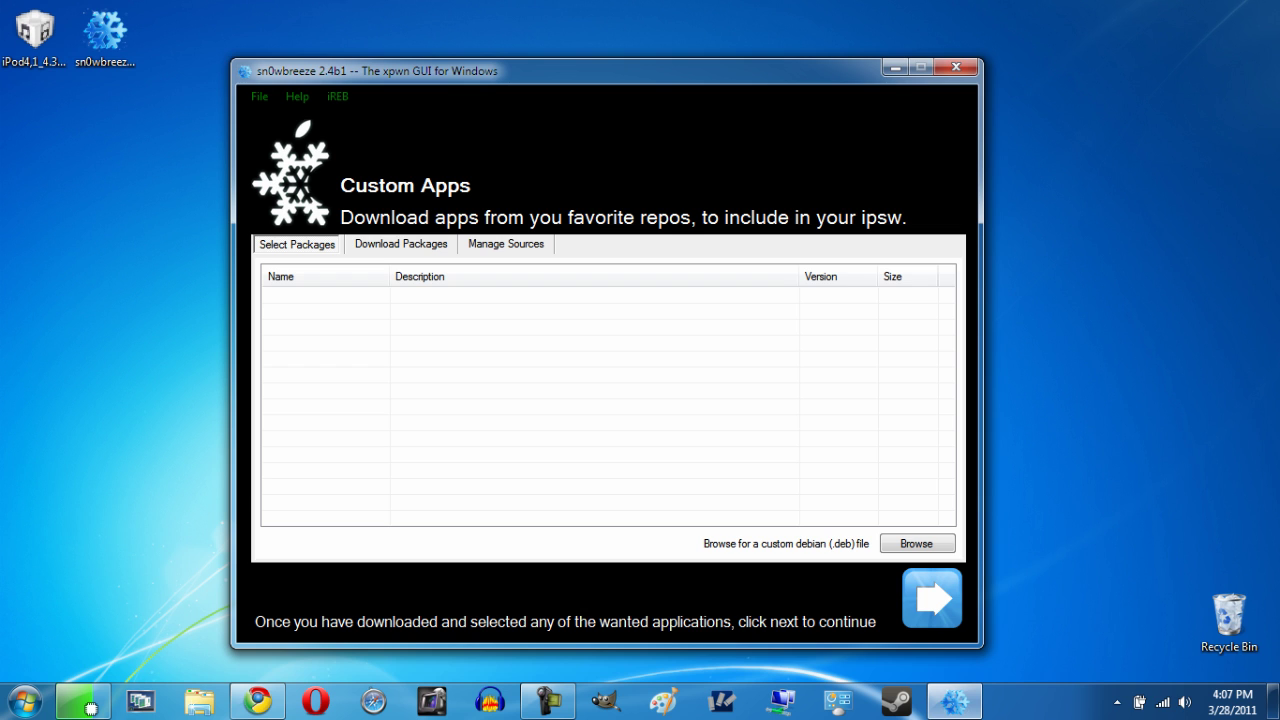
pyautogui.click(932, 598)
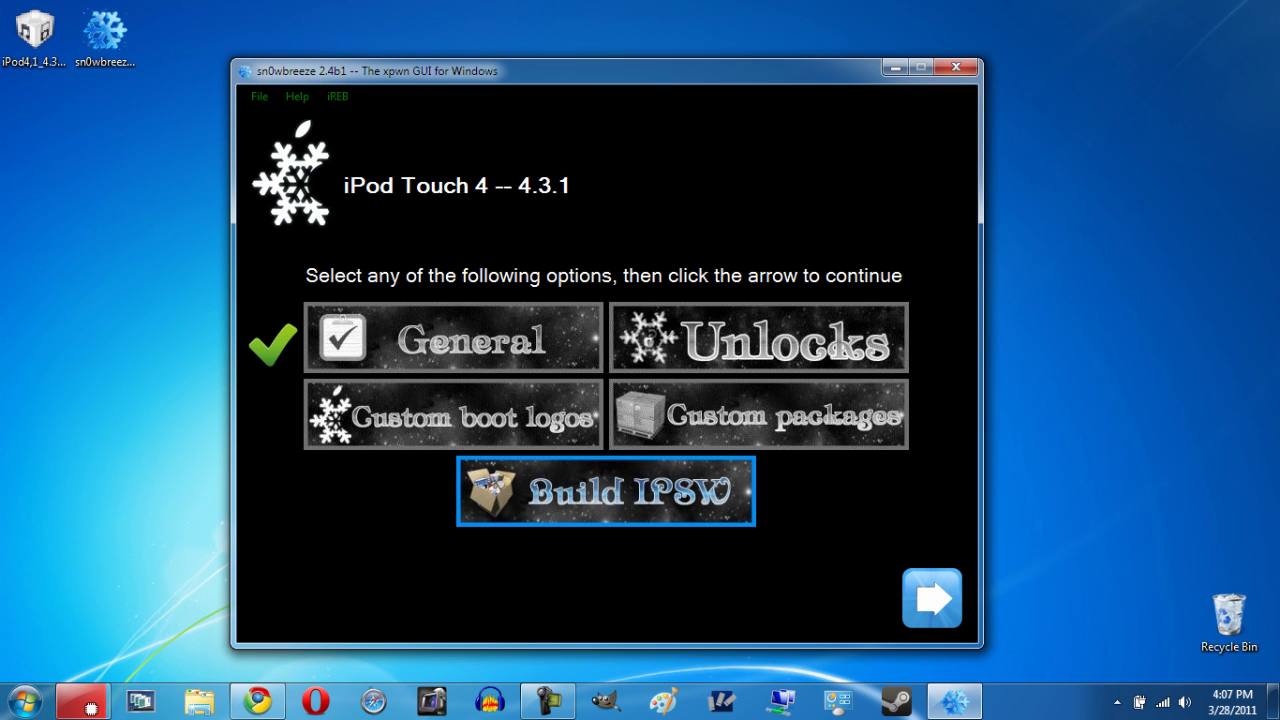
pyautogui.click(605, 491)
pyautogui.click(932, 598)
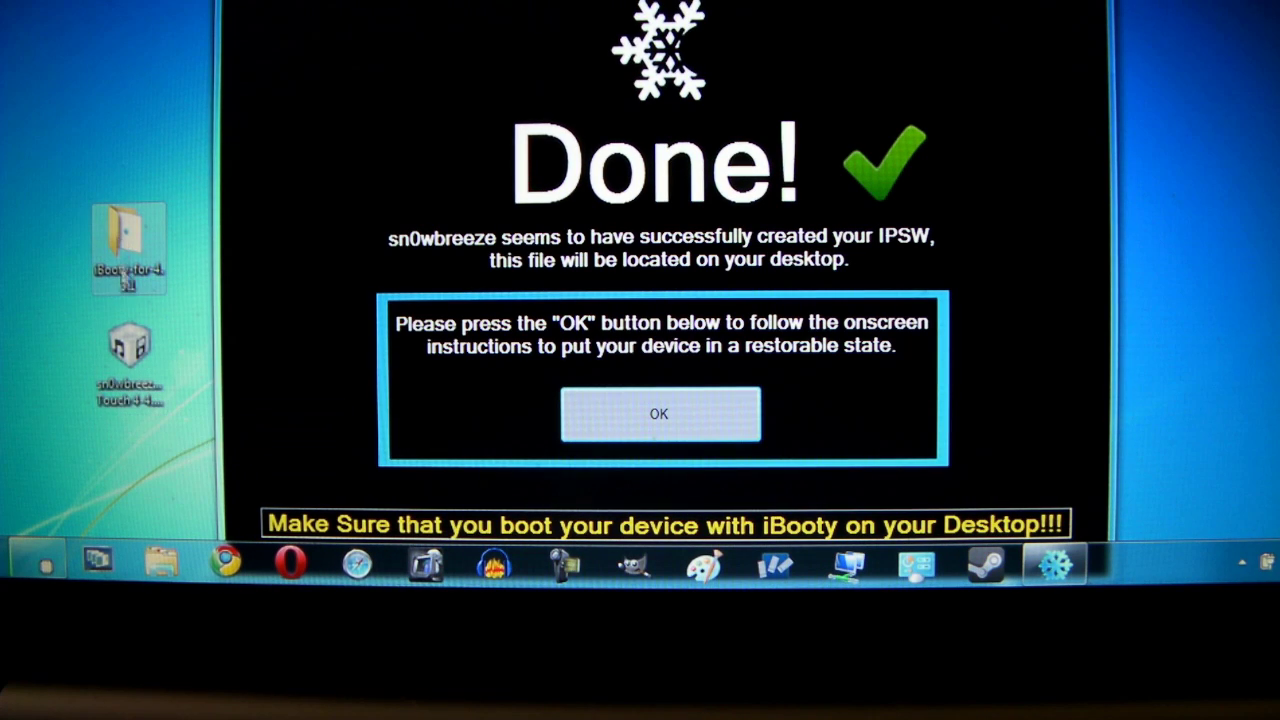
# - Proceed from the finished build to the device instructions and start the guided routine for putting the iPod in a restorable state
pyautogui.moveTo(145, 272)
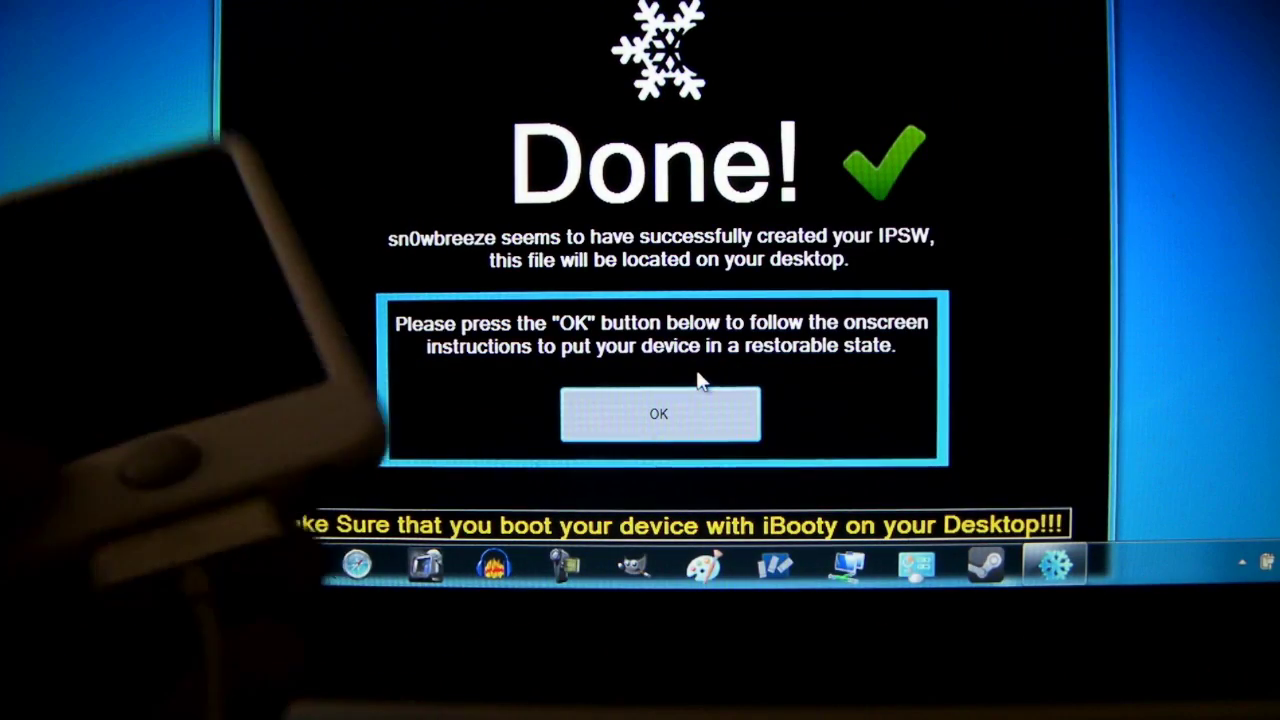
pyautogui.click(689, 405)
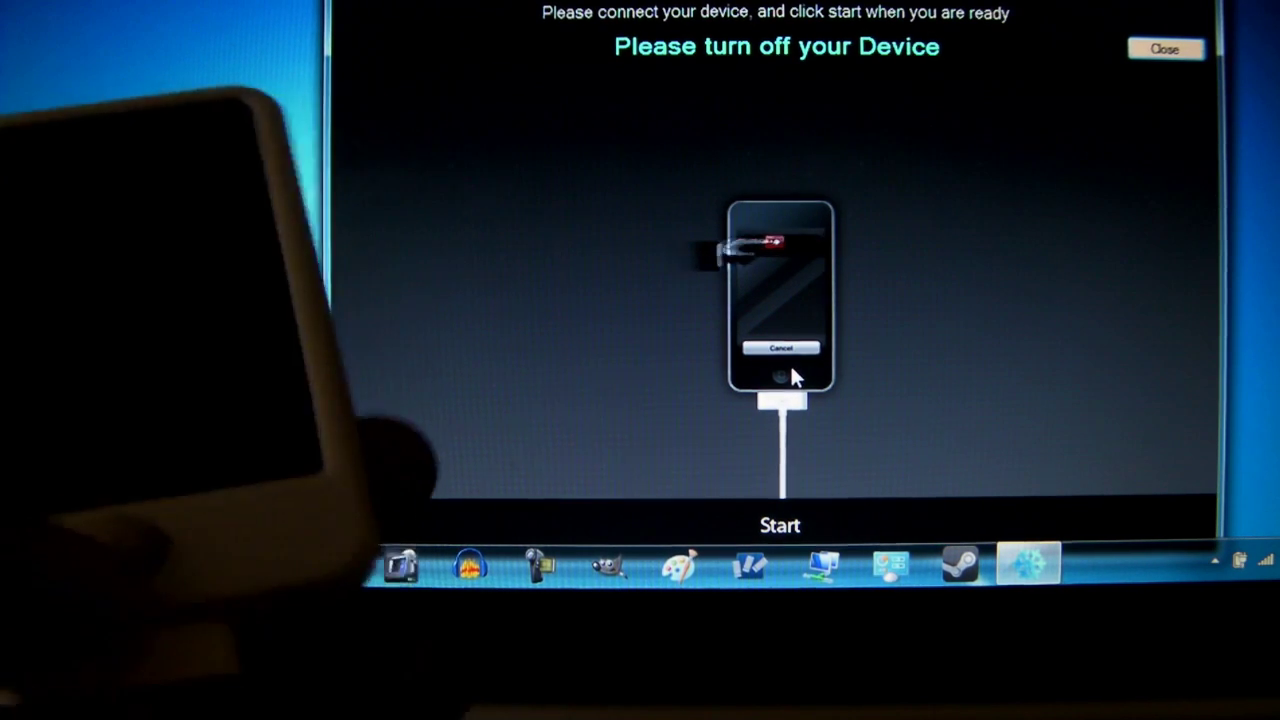
pyautogui.click(780, 525)
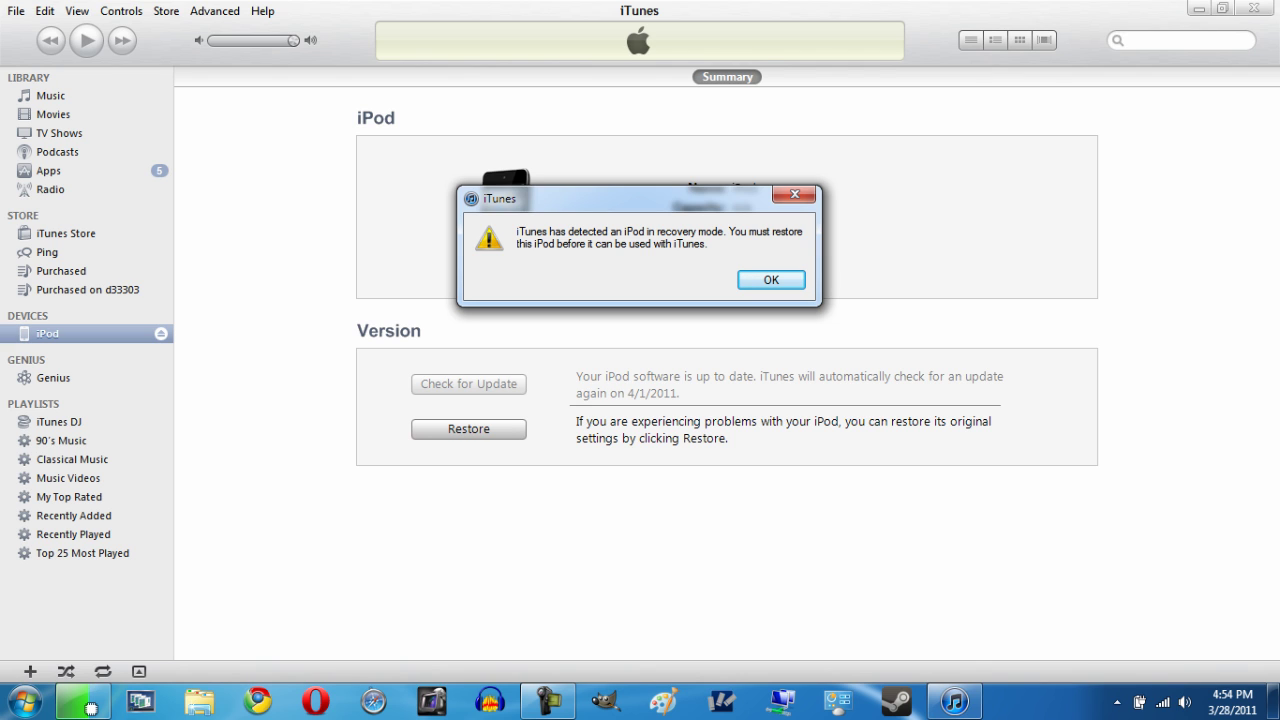
# - In iTunes, dismiss the recovery mode notice and restore the iPod with sn0wbreeze_iPod Touch 4-4.3.1.ipsw from the desktop
pyautogui.press('Return')
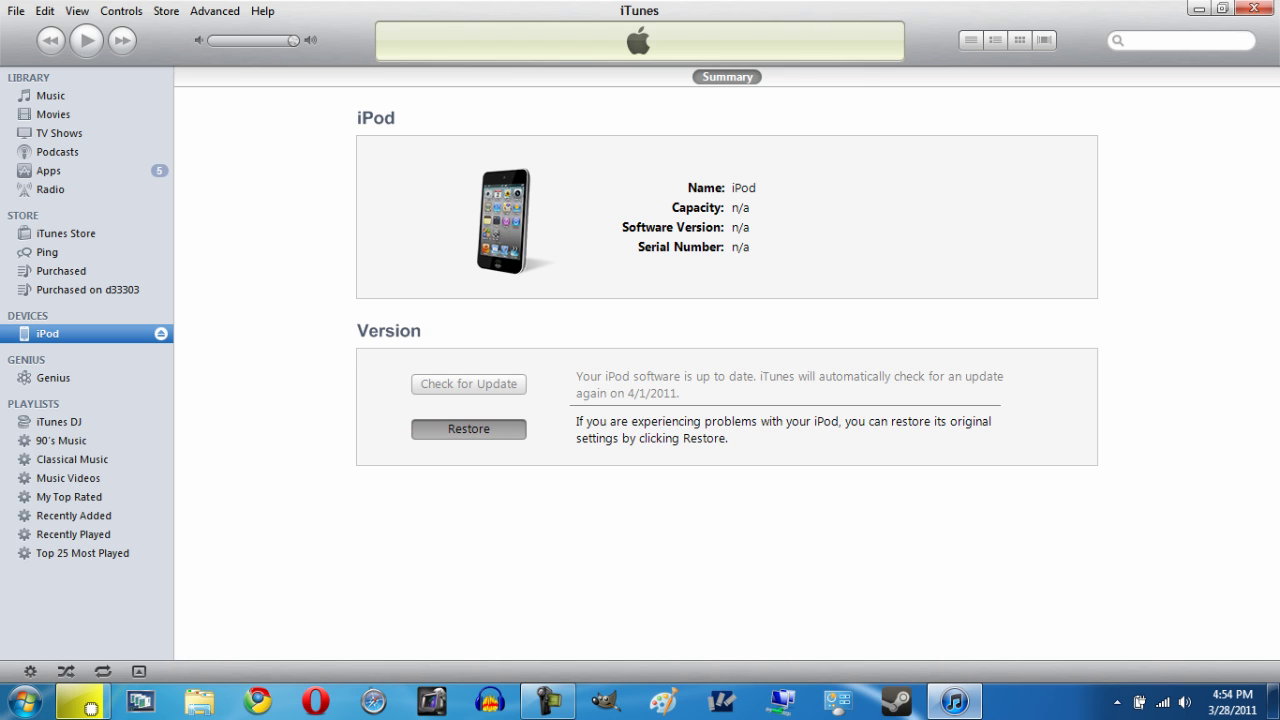
pyautogui.click(468, 428)
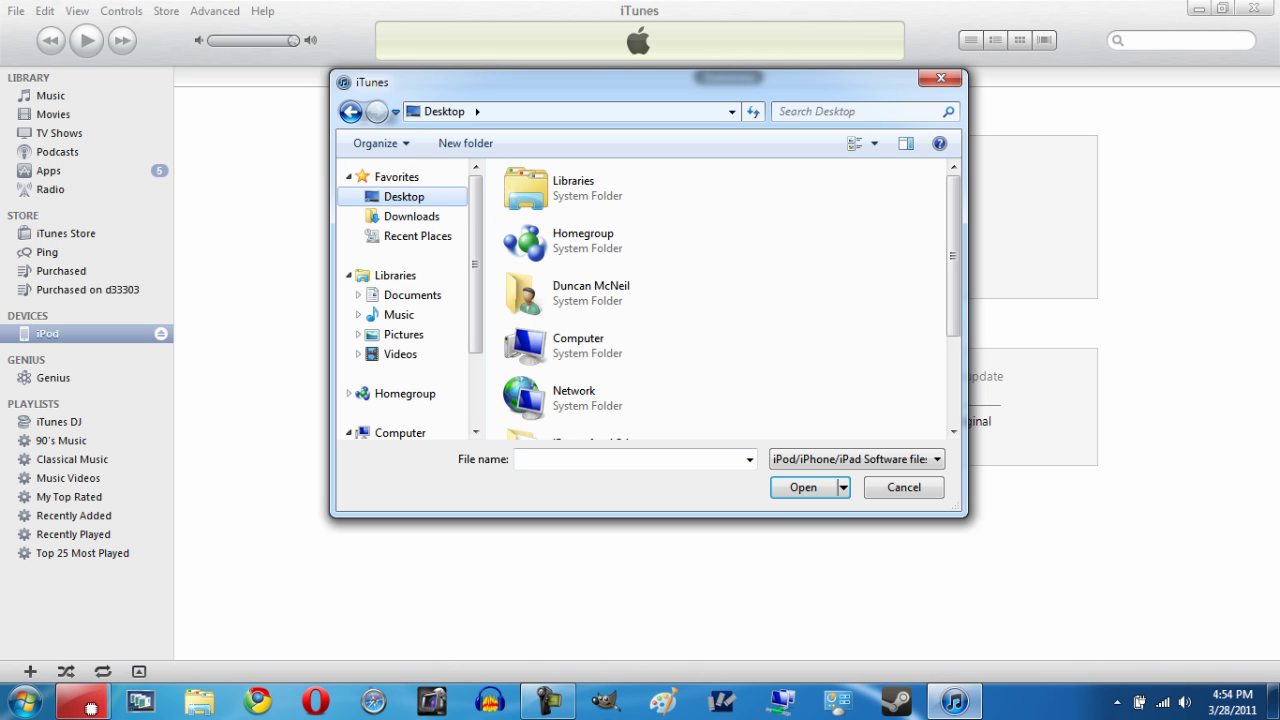
pyautogui.scroll(-3, 715, 300)
pyautogui.click(612, 412)
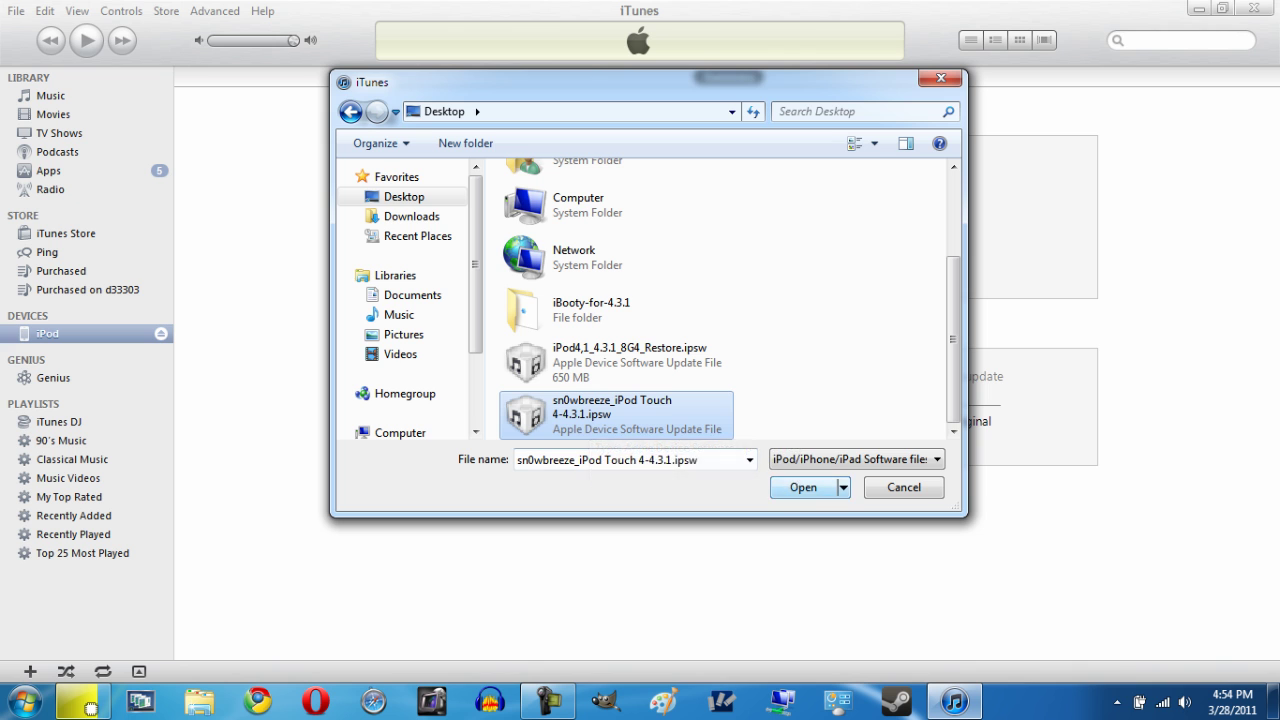
pyautogui.click(803, 487)
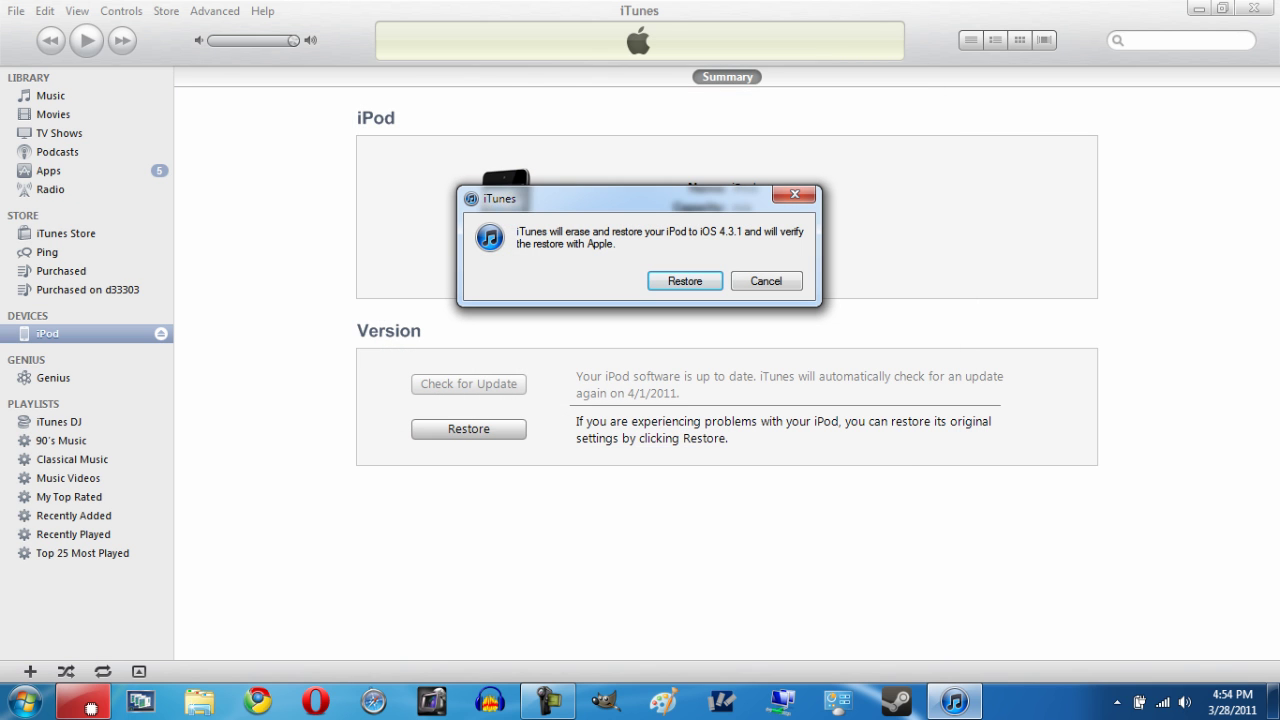
pyautogui.press('Return')
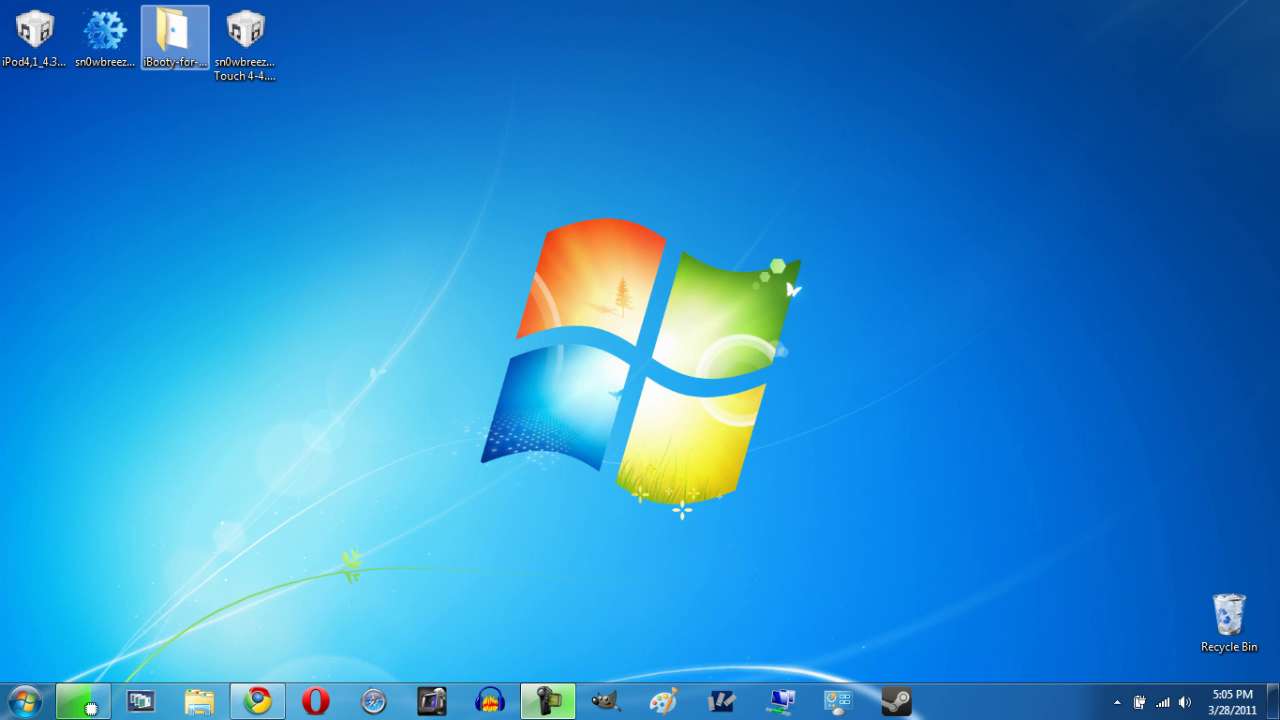
# - Launch iBooty.exe from the iBooty-for-4.3.1 desktop folder and close the folder window
pyautogui.doubleClick(175, 35)
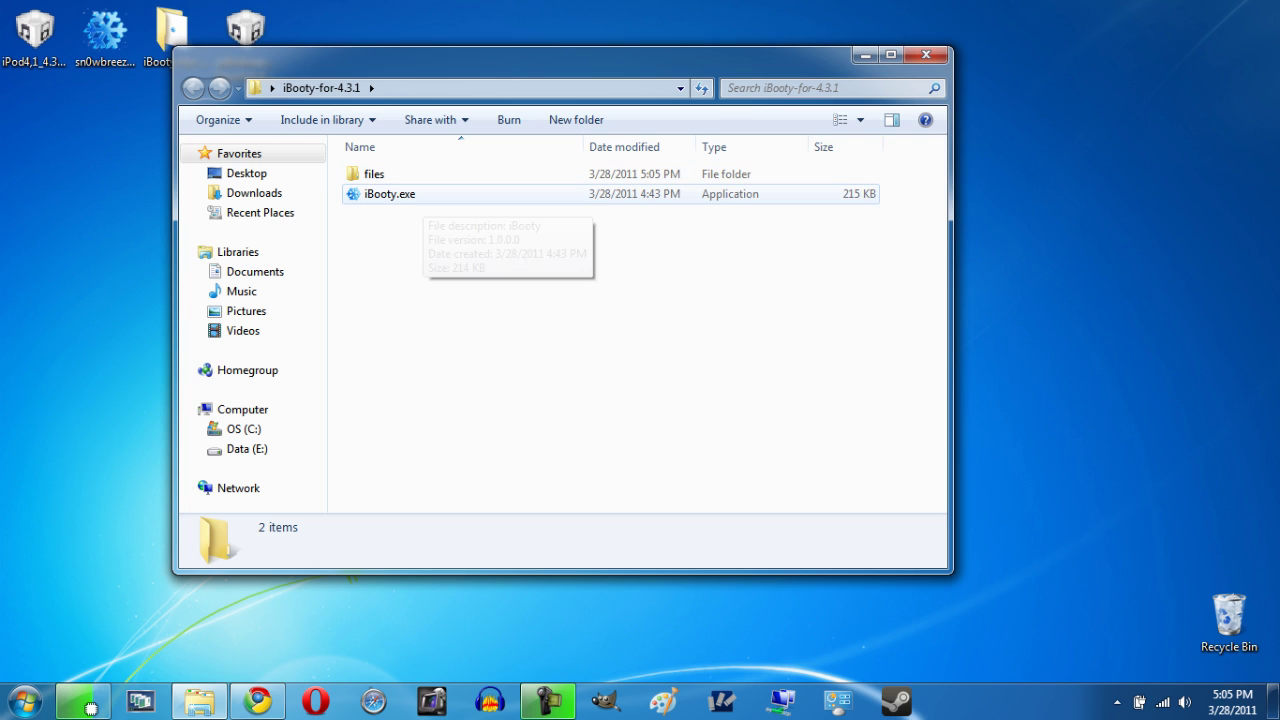
pyautogui.click(418, 194)
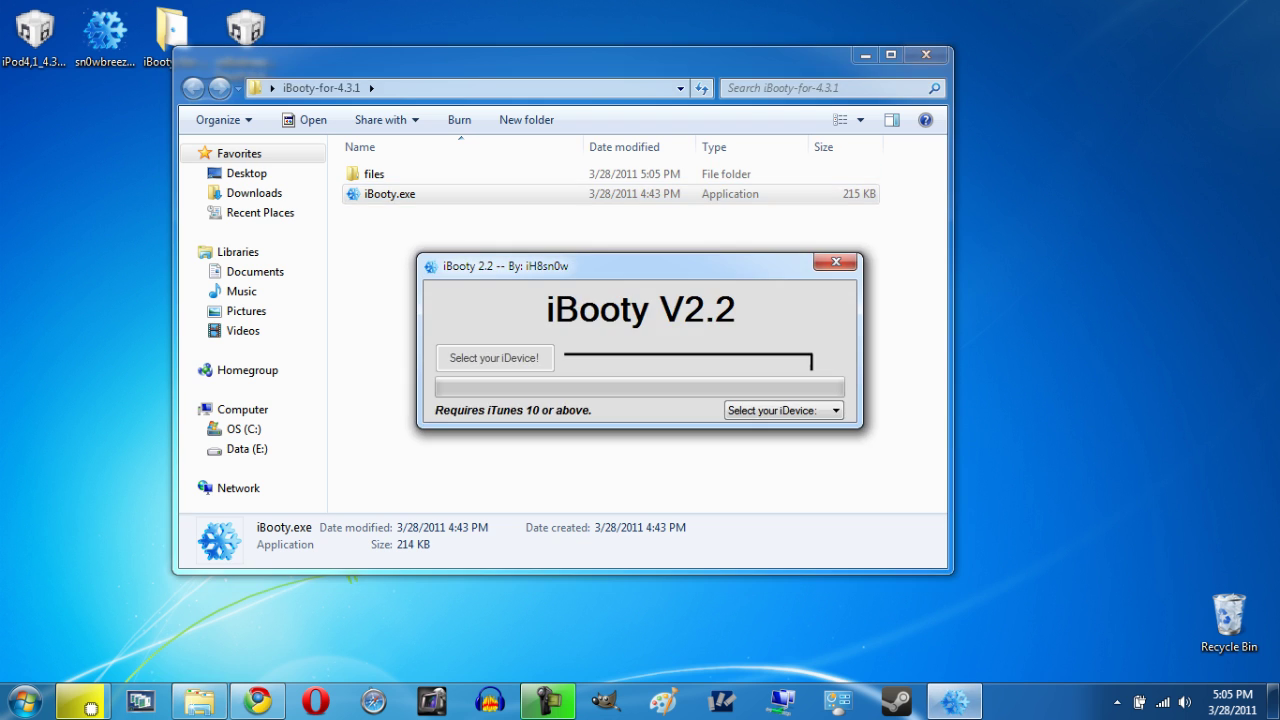
pyautogui.click(926, 55)
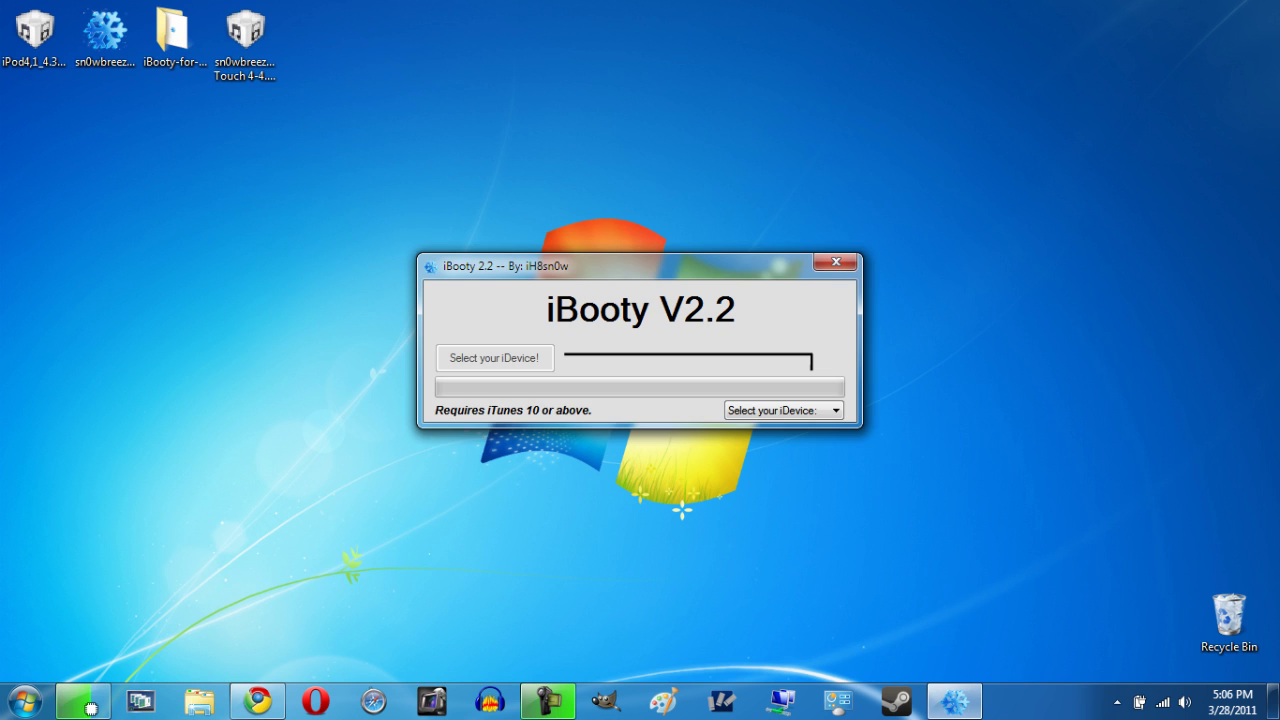
# - Select iPod Touch 4 as the device in iBooty and start the boot process
pyautogui.hotkey('alt', 'Down')
pyautogui.press('Down')
pyautogui.press('Return')
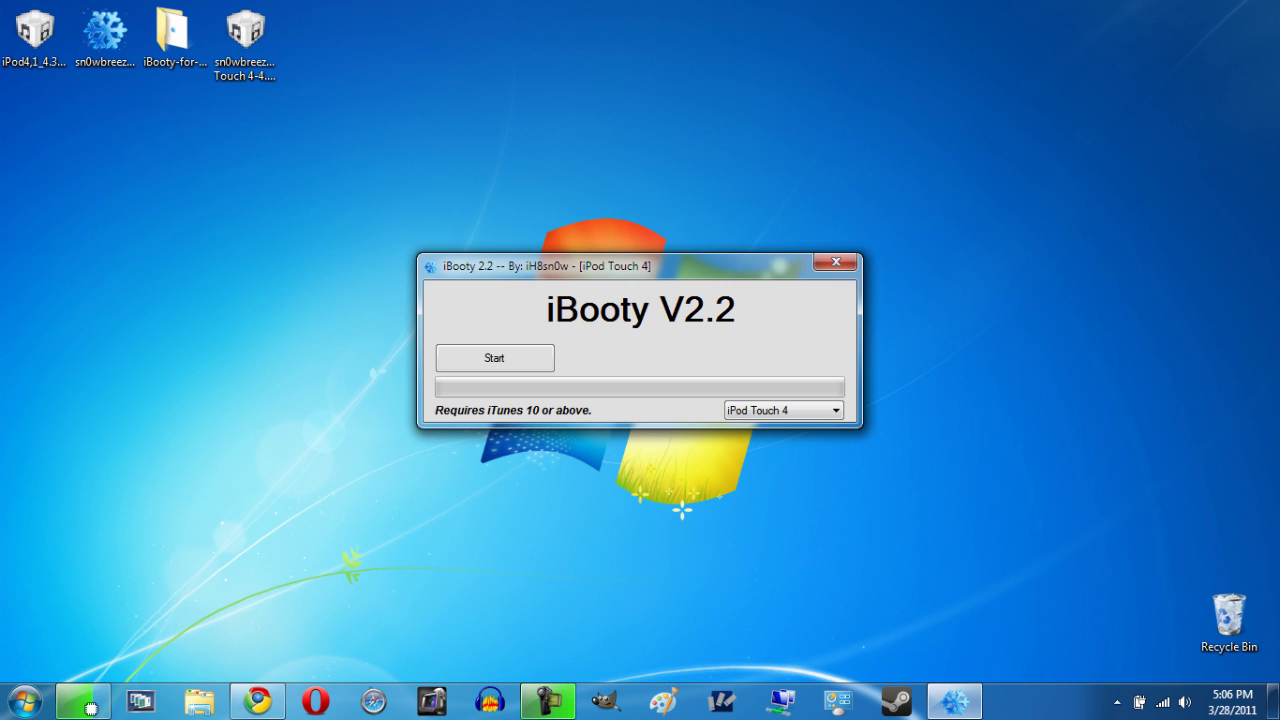
pyautogui.press('Return')
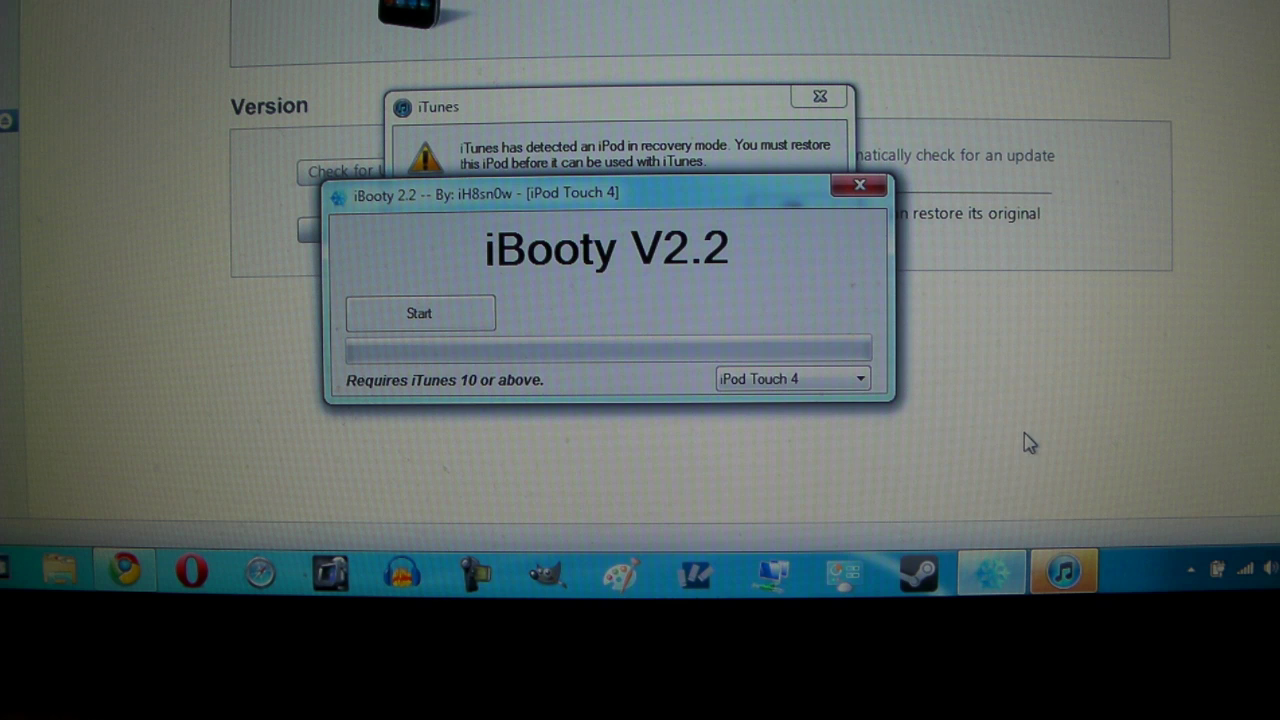
# - Close iBooty, dismiss the iTunes recovery mode notice and close iTunes
pyautogui.click(846, 189)
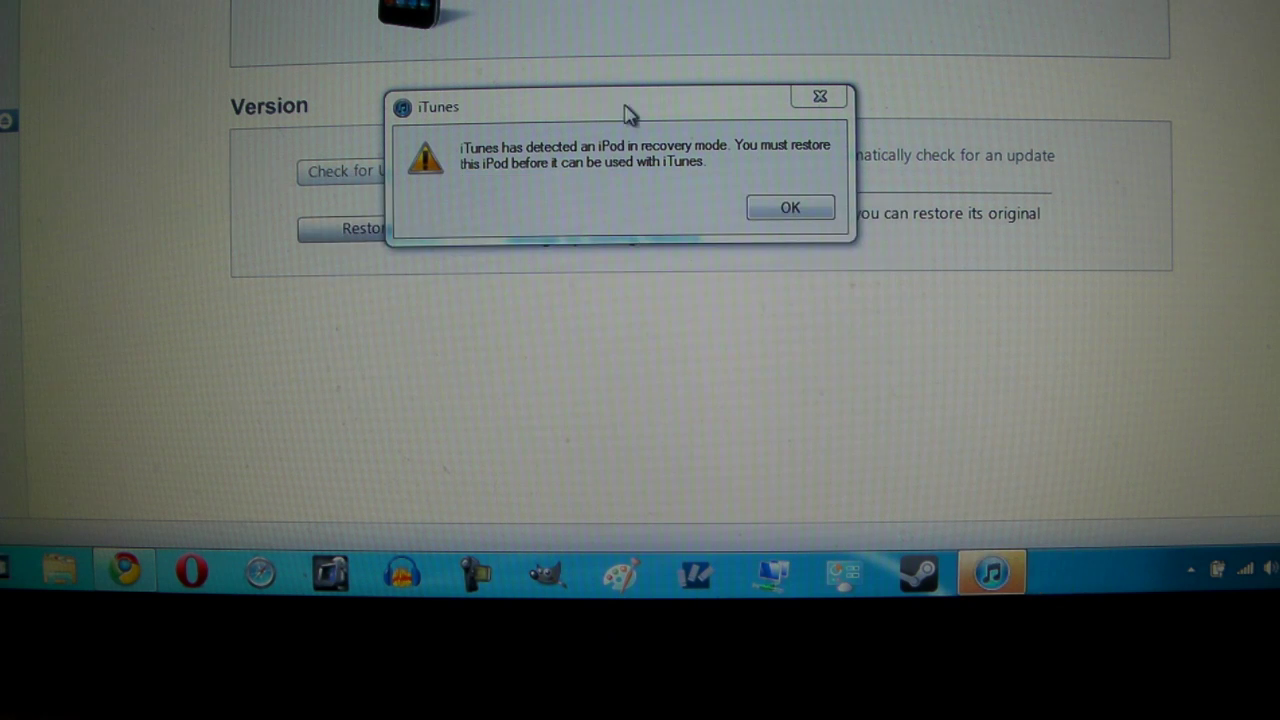
pyautogui.click(790, 208)
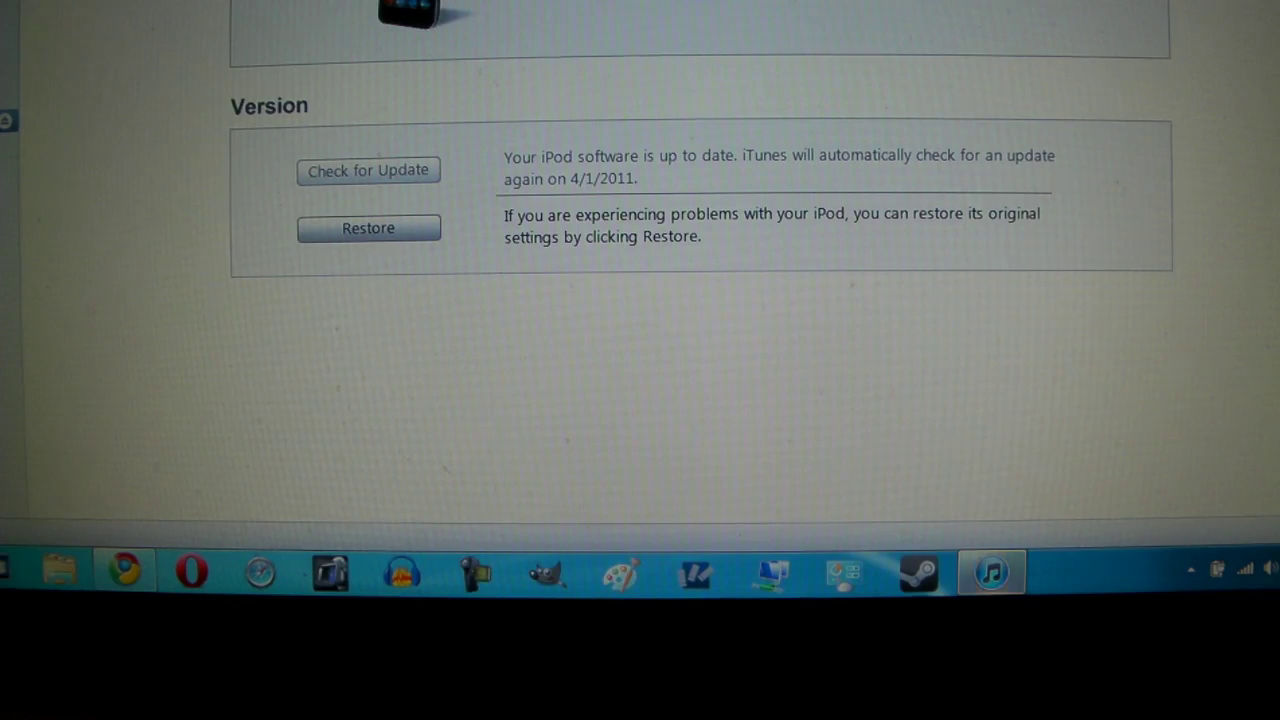
pyautogui.hotkey('alt', 'F4')
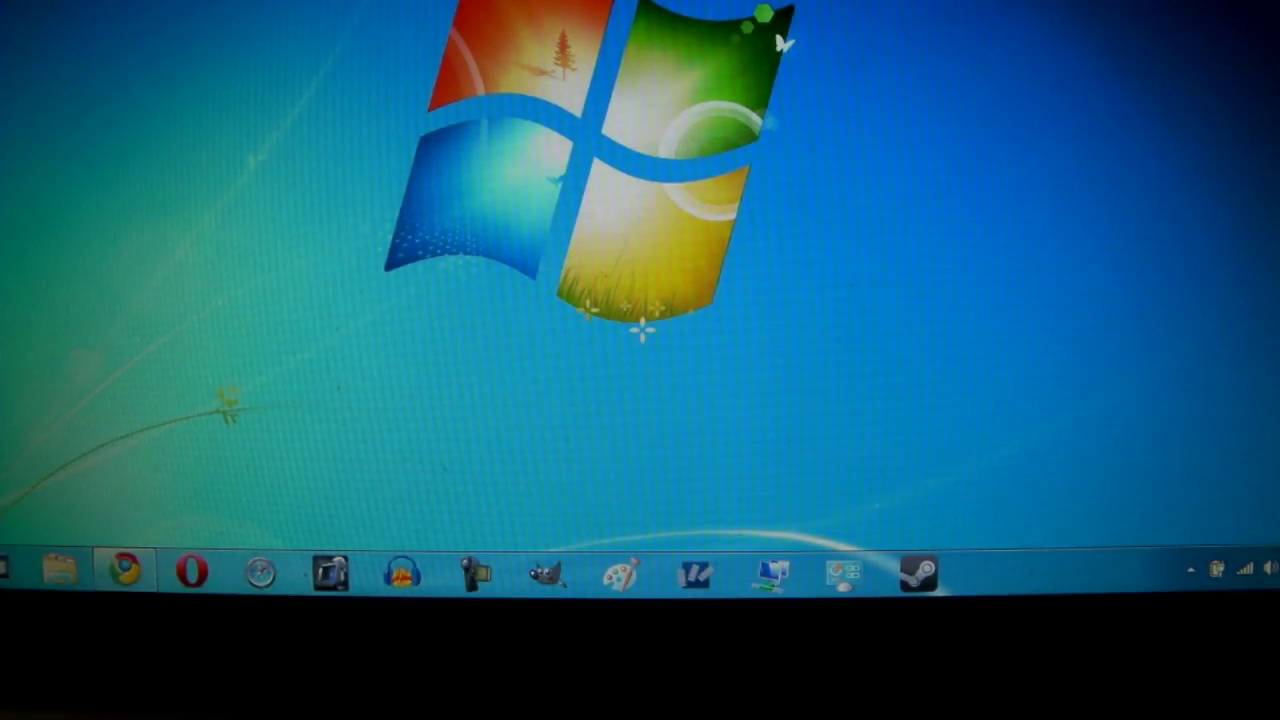